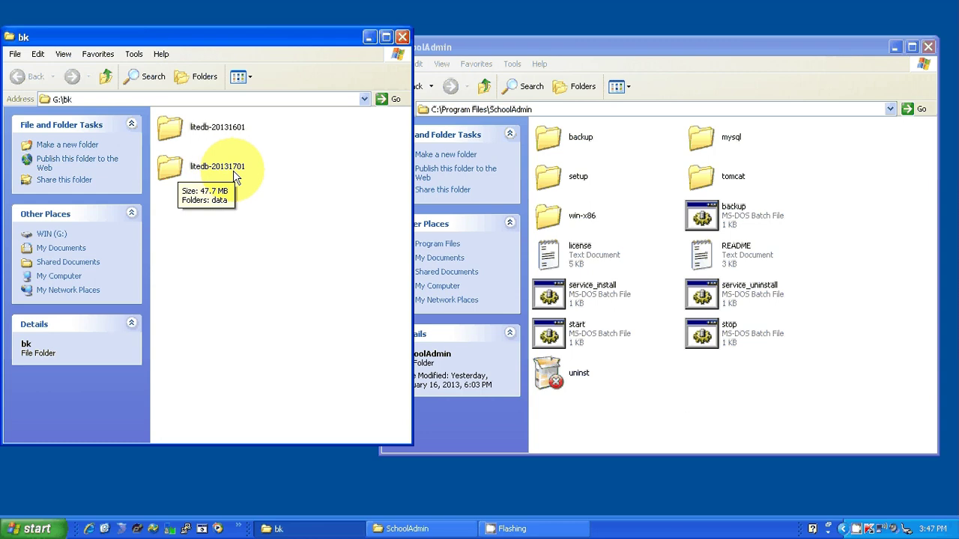
- Open the litedb-20131701 backup folder in the G:\bk window to show its data folder
{"action": "double_click", "coordinate": [180, 168]}
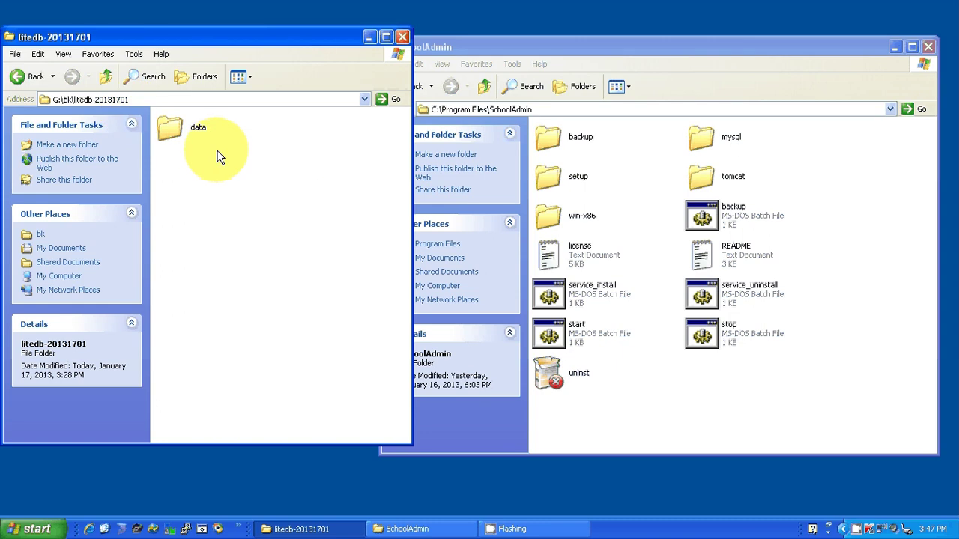
- Bring the C:\Program Files\SchoolAdmin window in front of the backup window
{"action": "left_click", "coordinate": [569, 52]}
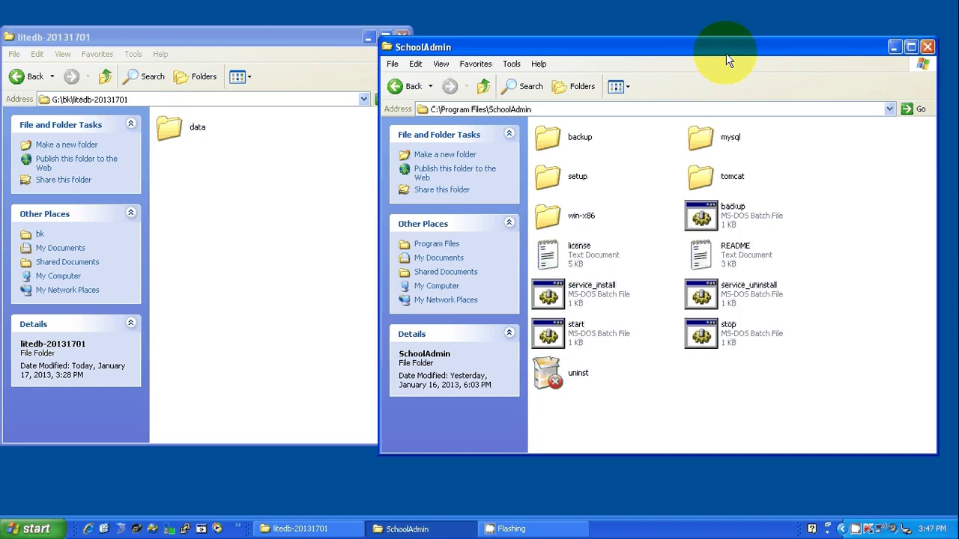
- Open the SchoolAdmin mysql folder and cut the backed-up data folder from litedb-20131701
{"action": "left_click", "coordinate": [705, 135]}
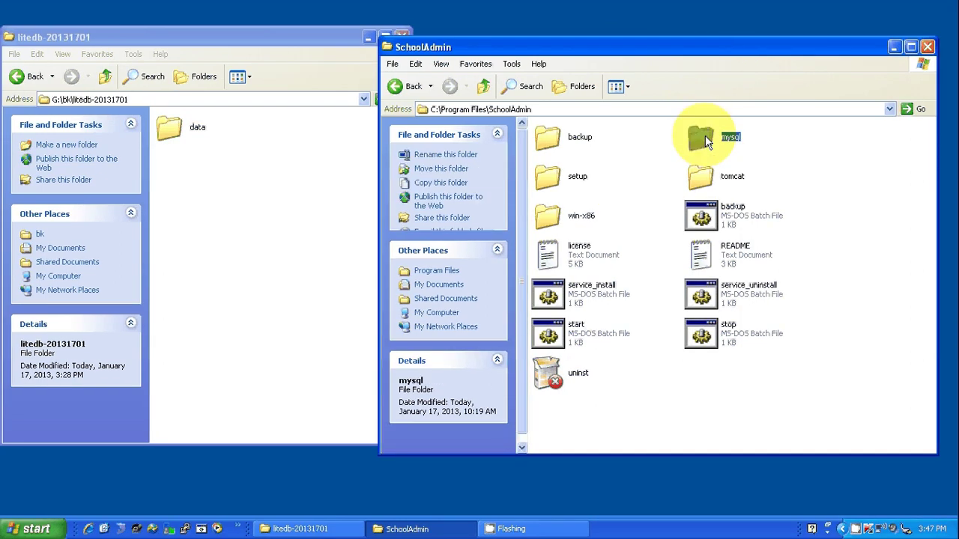
{"action": "double_click", "coordinate": [705, 136]}
{"action": "left_click", "coordinate": [482, 111]}
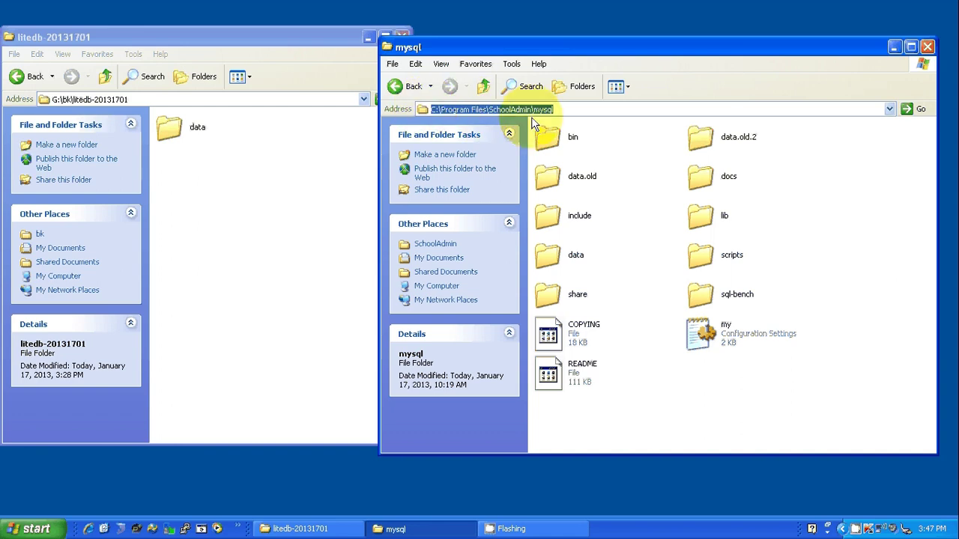
{"action": "left_click", "coordinate": [554, 261]}
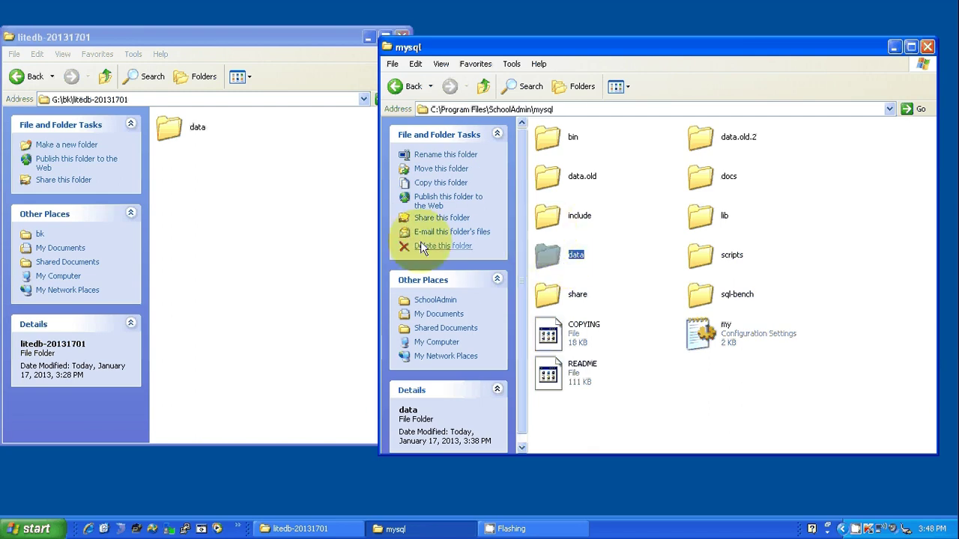
{"action": "left_click", "coordinate": [167, 129]}
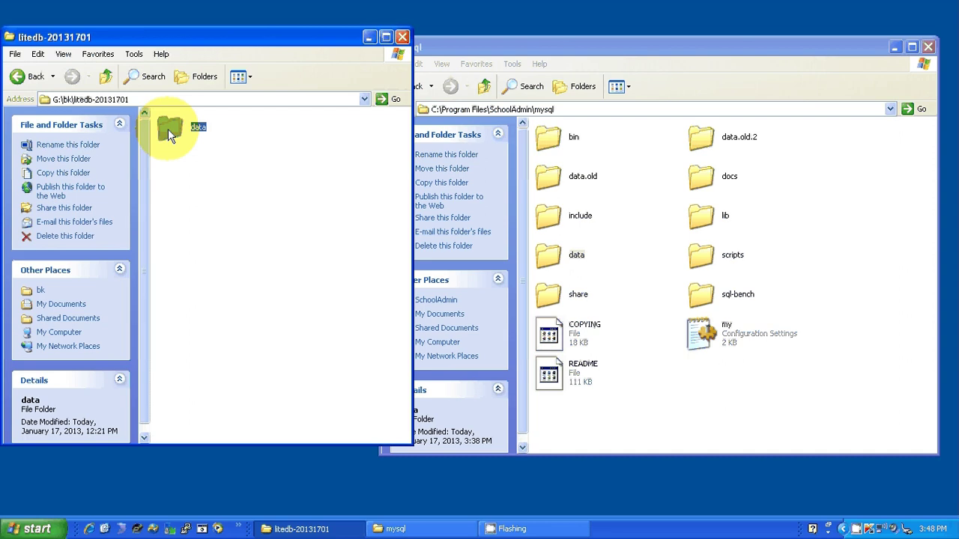
{"action": "key", "text": "ctrl+x"}
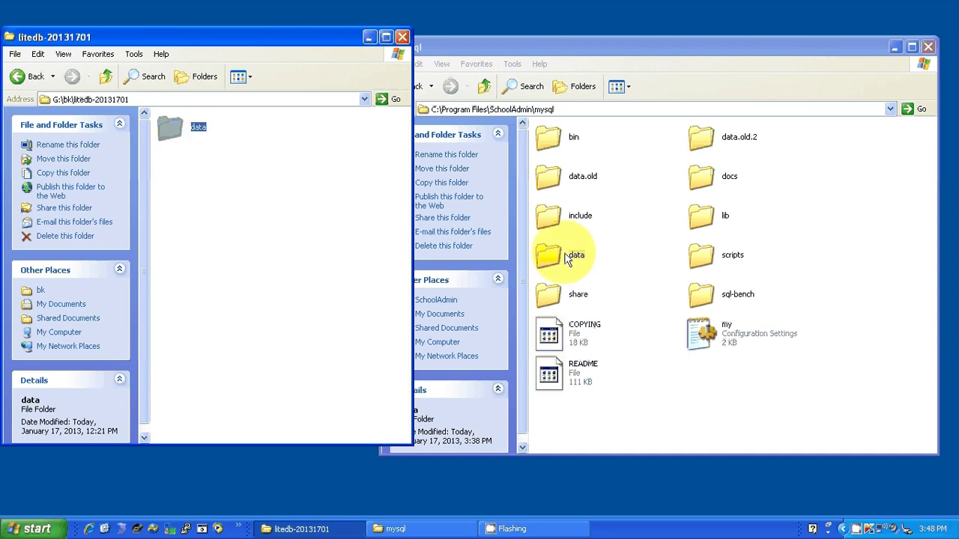
{"action": "left_click", "coordinate": [560, 262]}
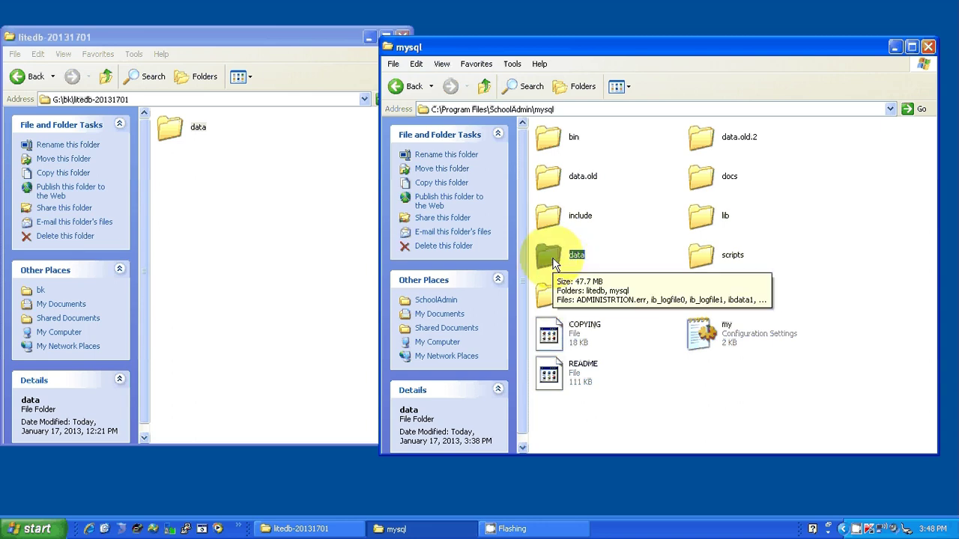
- Try renaming mysql\data to data.3, then data.old.2, dismissing both folder-in-use errors
{"action": "key", "text": "F2"}
{"action": "type", "text": ".3"}
{"action": "key", "text": "Return"}
{"action": "left_click", "coordinate": [488, 298]}
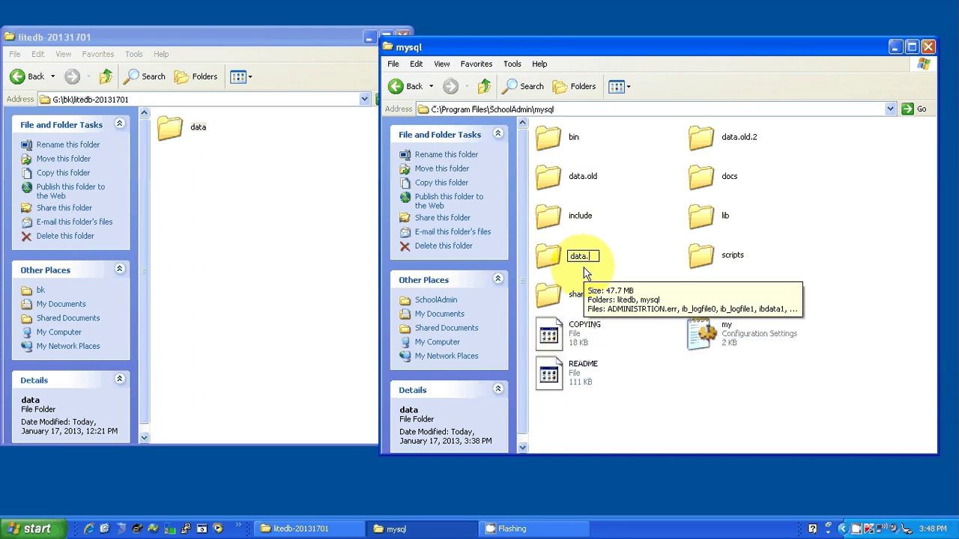
{"action": "type", "text": ".old."}
{"action": "type", "text": "2"}
{"action": "key", "text": "Return"}
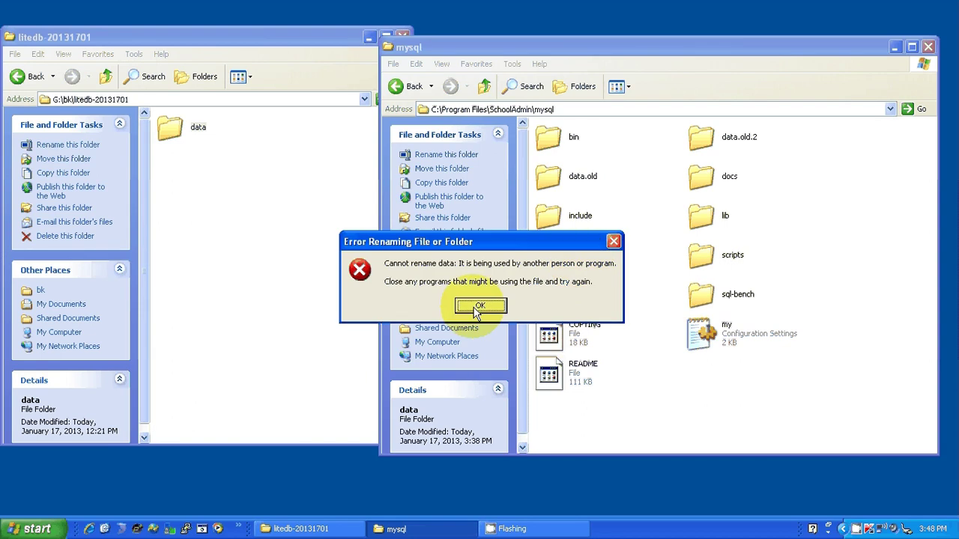
{"action": "left_click", "coordinate": [478, 307]}
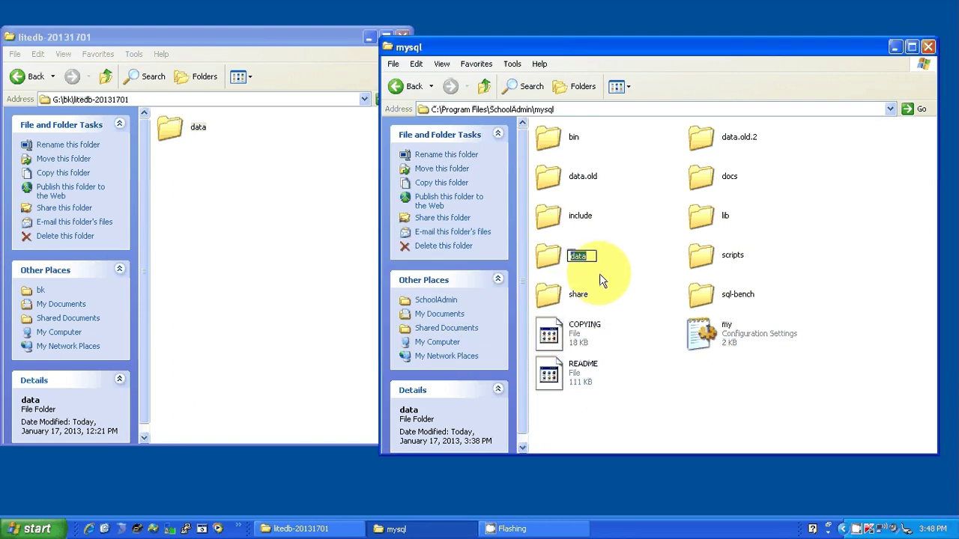
{"action": "left_click", "coordinate": [622, 289]}
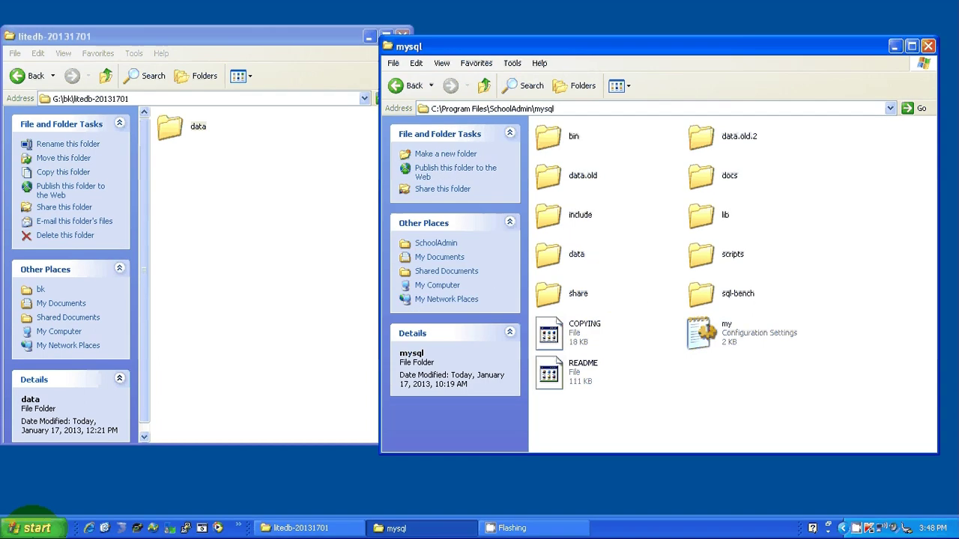
{"action": "left_click", "coordinate": [34, 528]}
- Stop the SchoolAdmin Server (tomcat6) service via Start > All Programs > SchoolAdmin > SchoolAdmin Service
{"action": "left_click", "coordinate": [66, 481]}
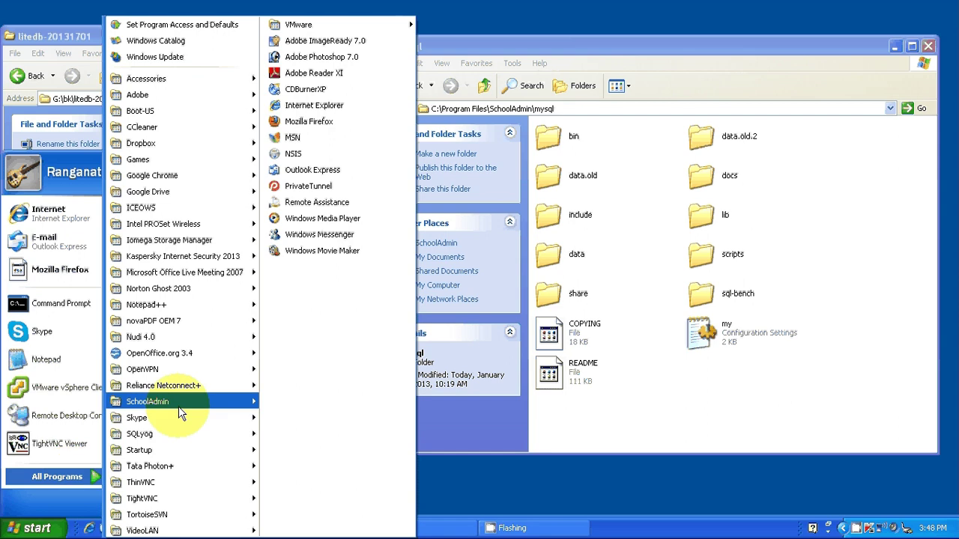
{"action": "mouse_move", "coordinate": [178, 411]}
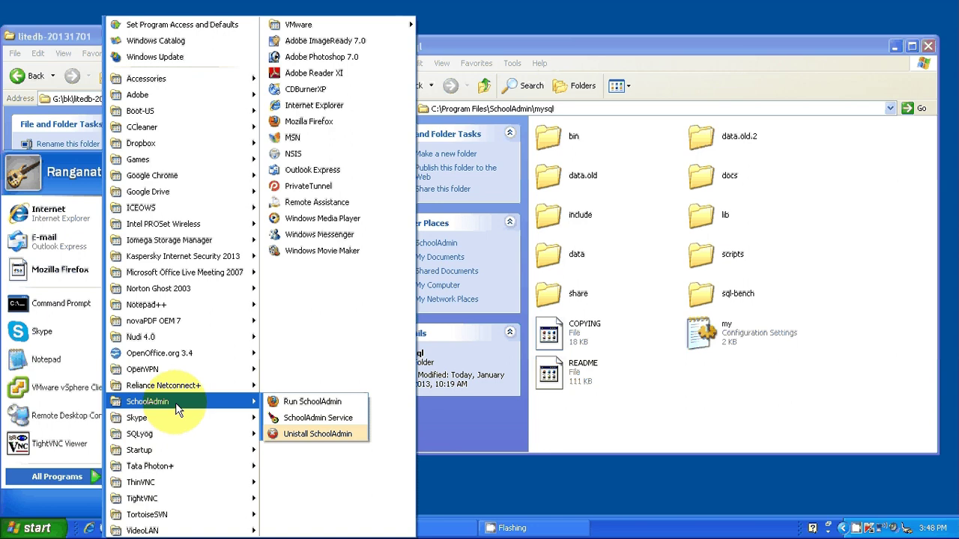
{"action": "left_click", "coordinate": [320, 417]}
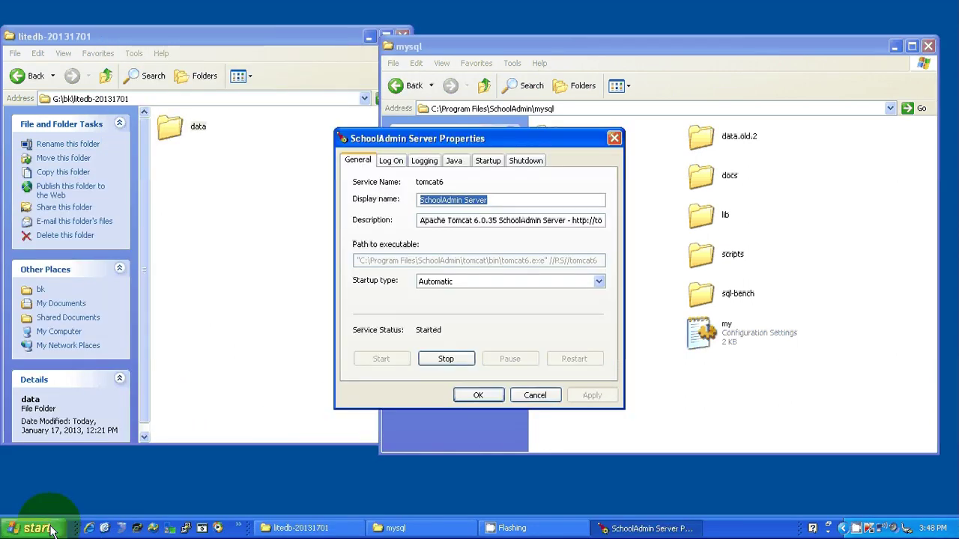
{"action": "left_click", "coordinate": [37, 528]}
{"action": "left_click", "coordinate": [57, 477]}
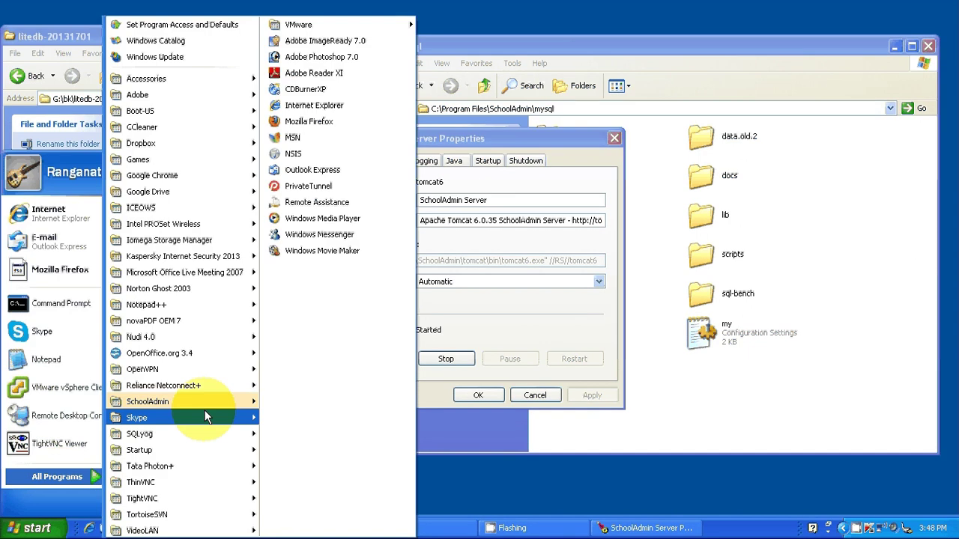
{"action": "mouse_move", "coordinate": [241, 400]}
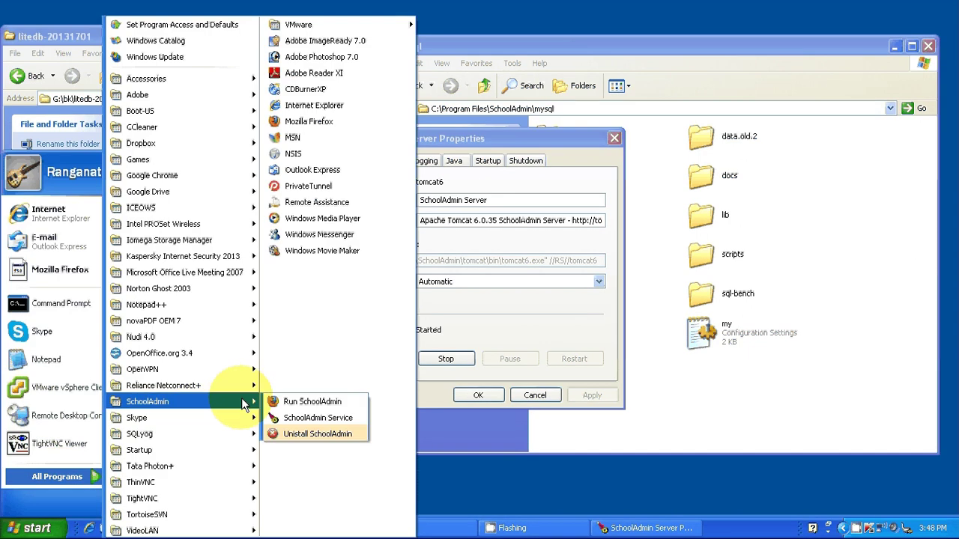
{"action": "left_click", "coordinate": [300, 418]}
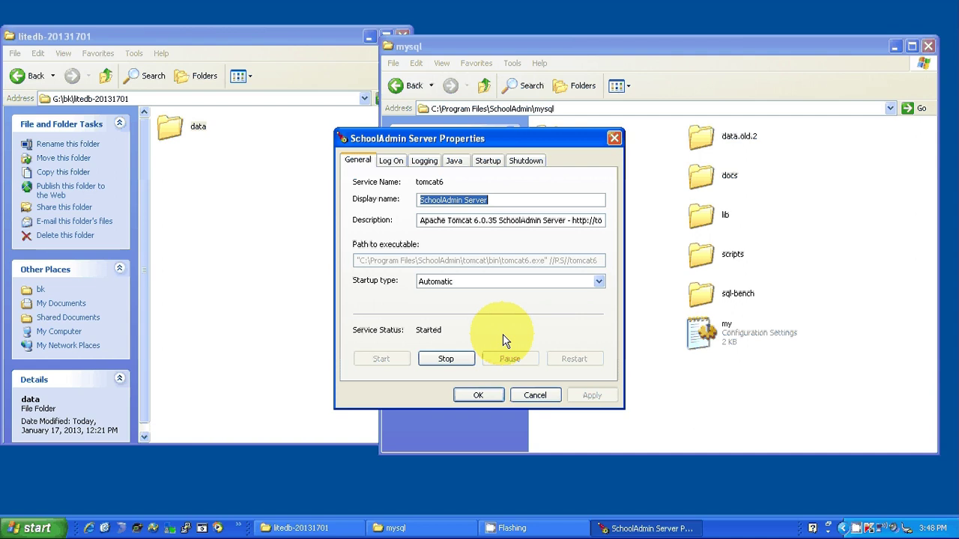
{"action": "left_click", "coordinate": [449, 358]}
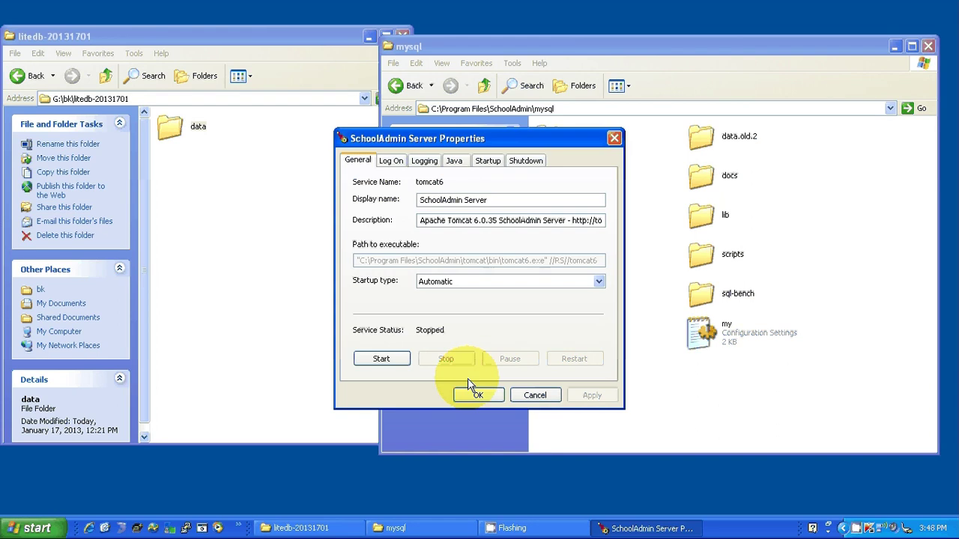
{"action": "left_click", "coordinate": [465, 397]}
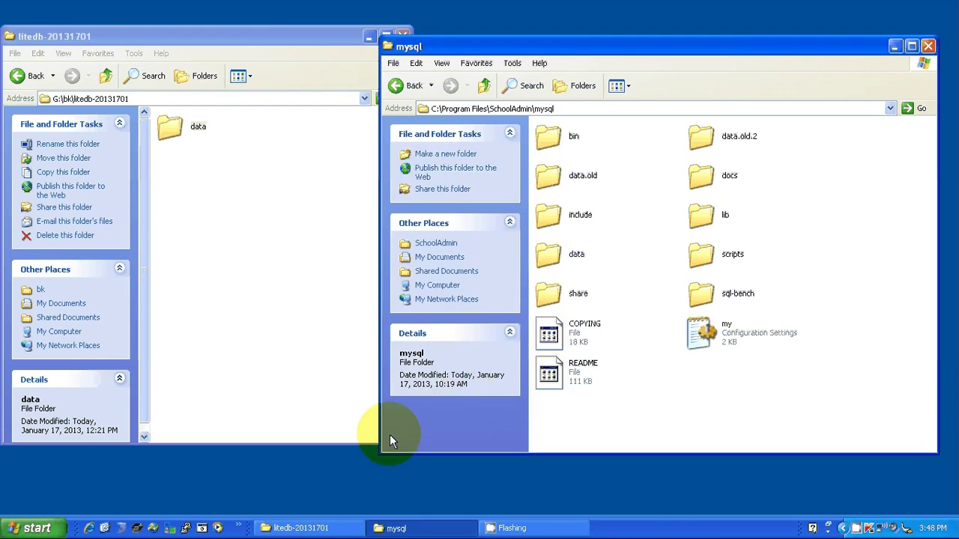
- Launch the Services console (services.msc) from the Run prompt
{"action": "key", "text": "super+r"}
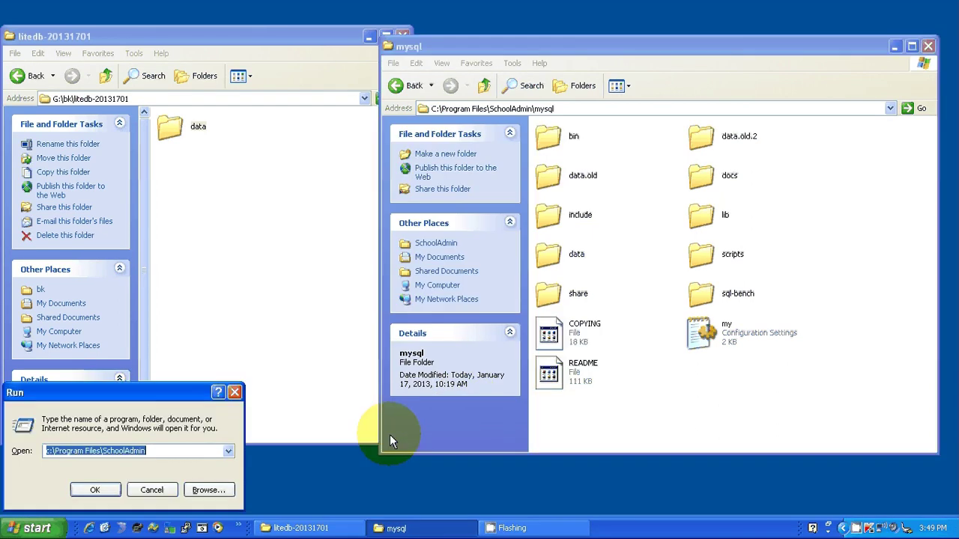
{"action": "type", "text": "se"}
{"action": "key", "text": "Down"}
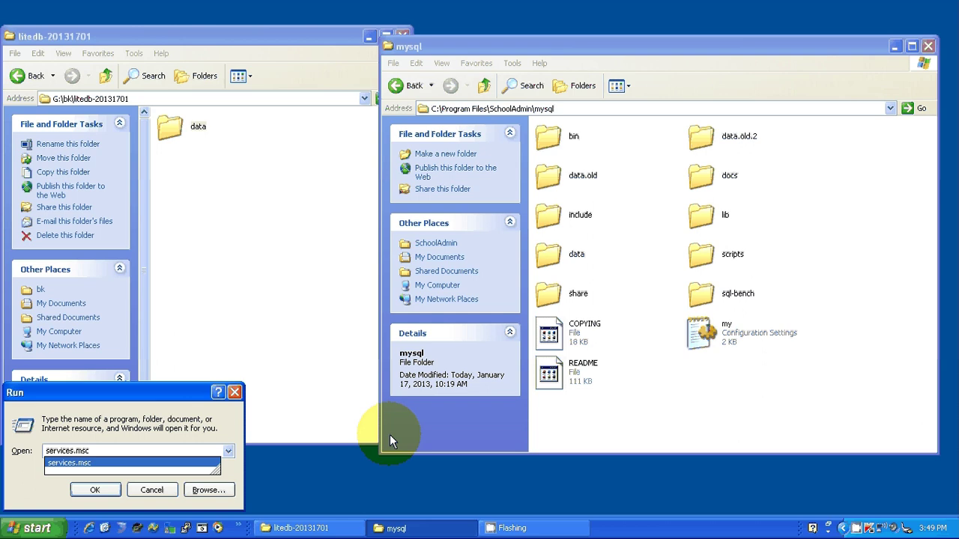
{"action": "left_click", "coordinate": [84, 452]}
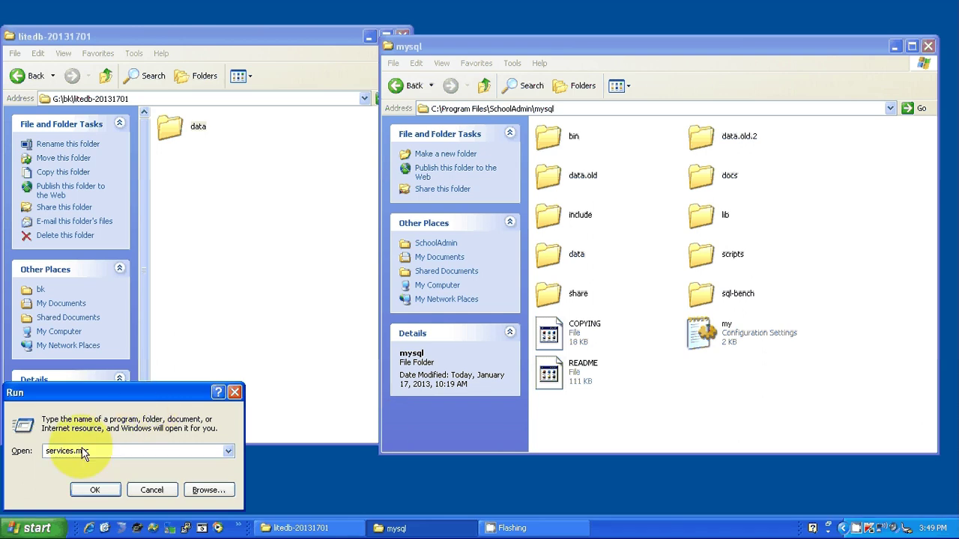
{"action": "left_click", "coordinate": [95, 490]}
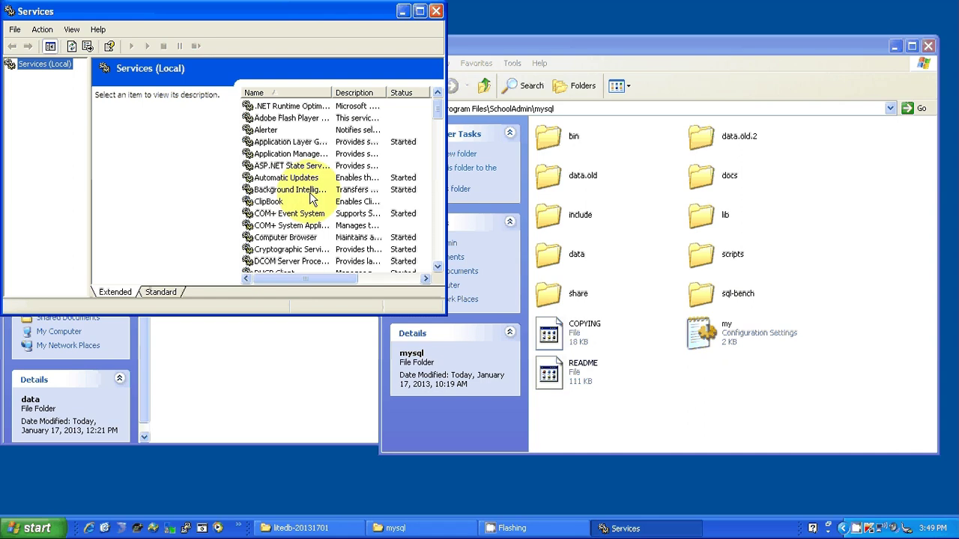
- Stop the MySQL service from its properties dialog and close it
{"action": "left_click", "coordinate": [313, 192]}
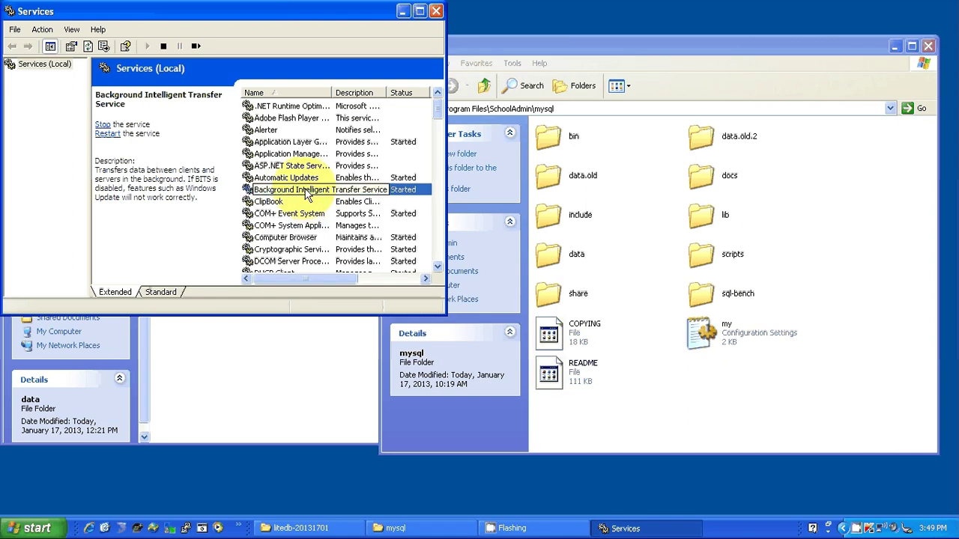
{"action": "key", "text": "m"}
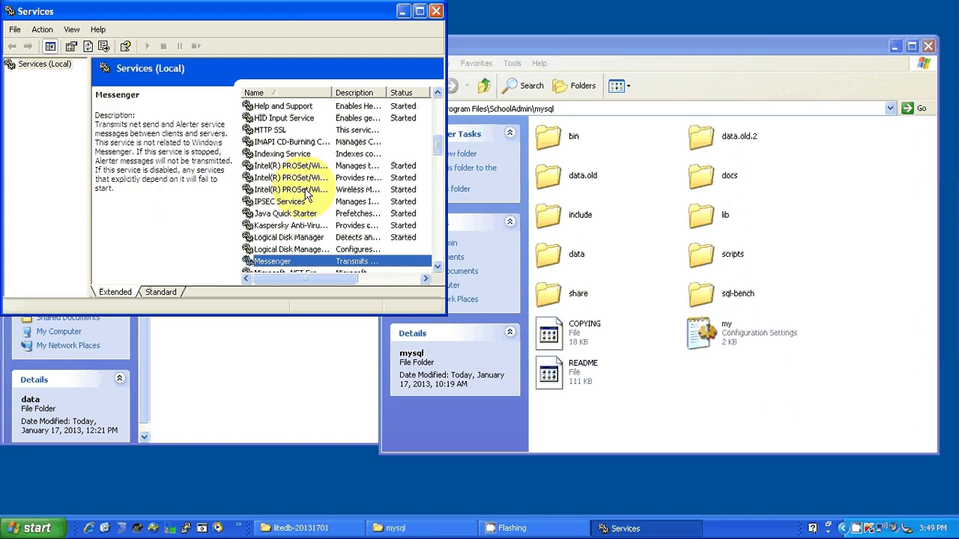
{"action": "key", "text": "y"}
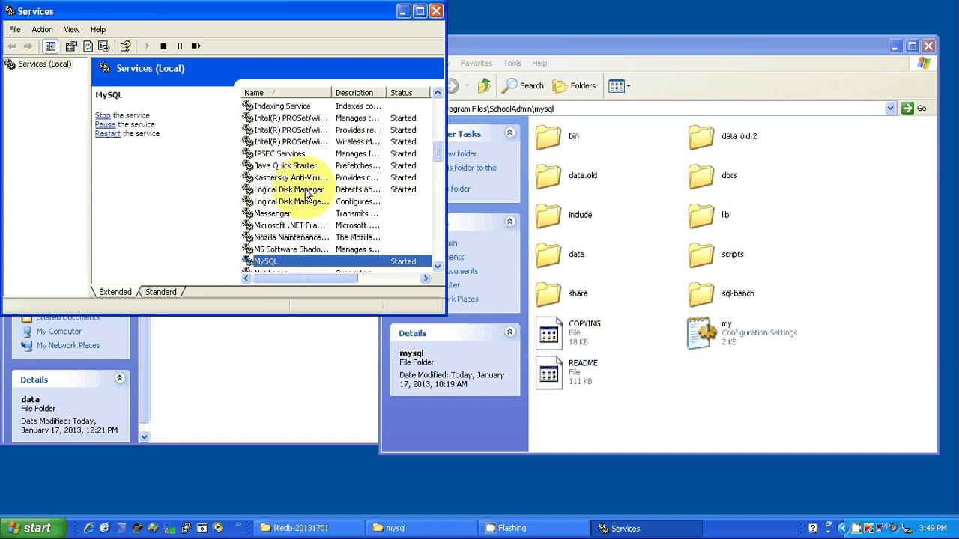
{"action": "double_click", "coordinate": [263, 262]}
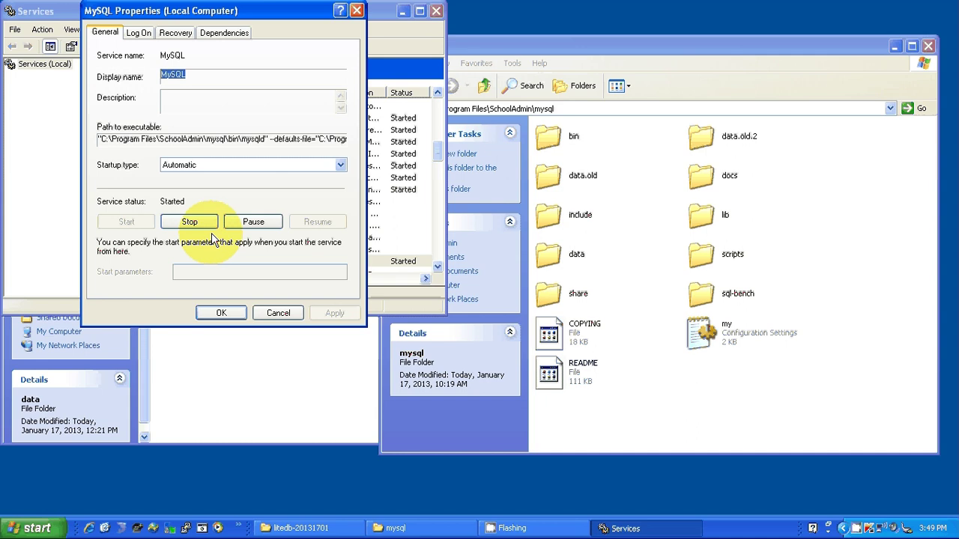
{"action": "left_click", "coordinate": [204, 225]}
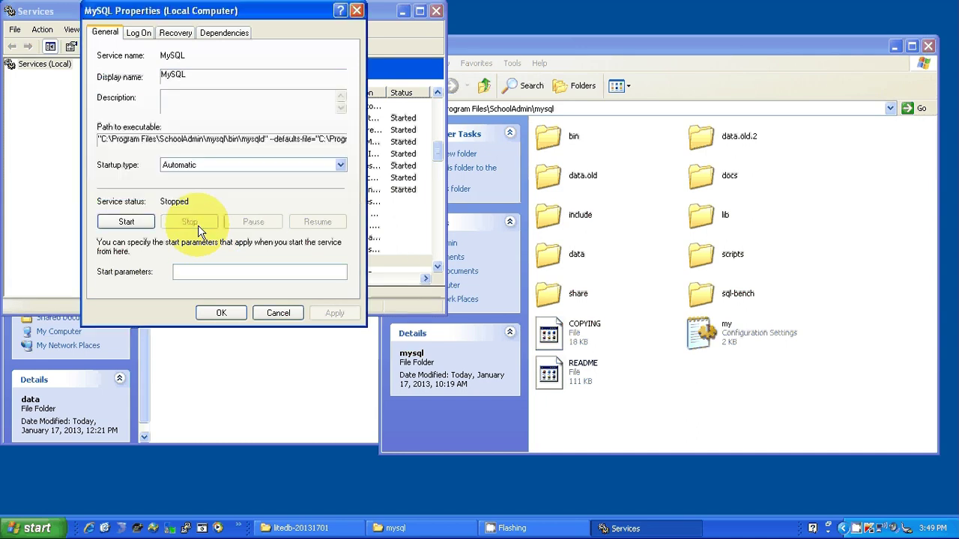
{"action": "left_click", "coordinate": [221, 312]}
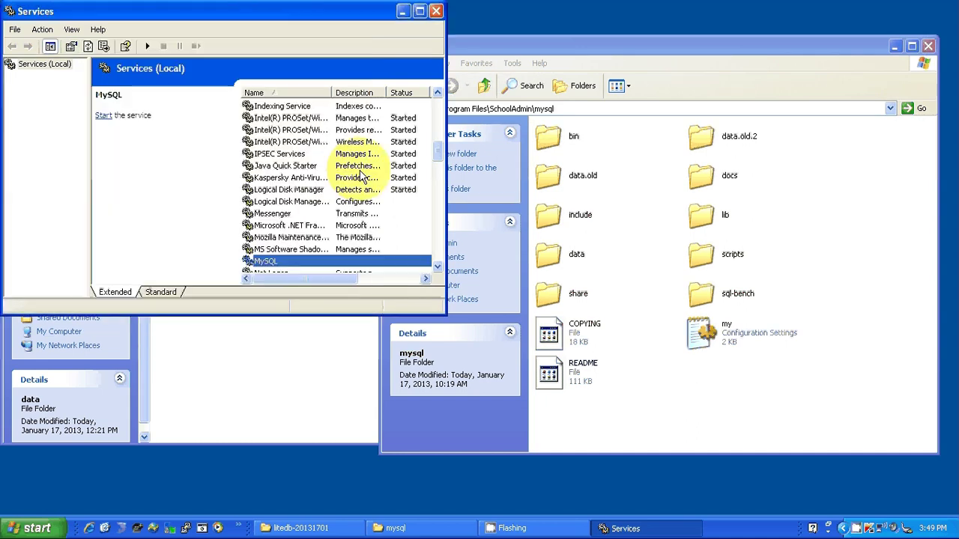
- Close Services and rename the old mysql\data folder to data.old.3
{"action": "left_click", "coordinate": [436, 10]}
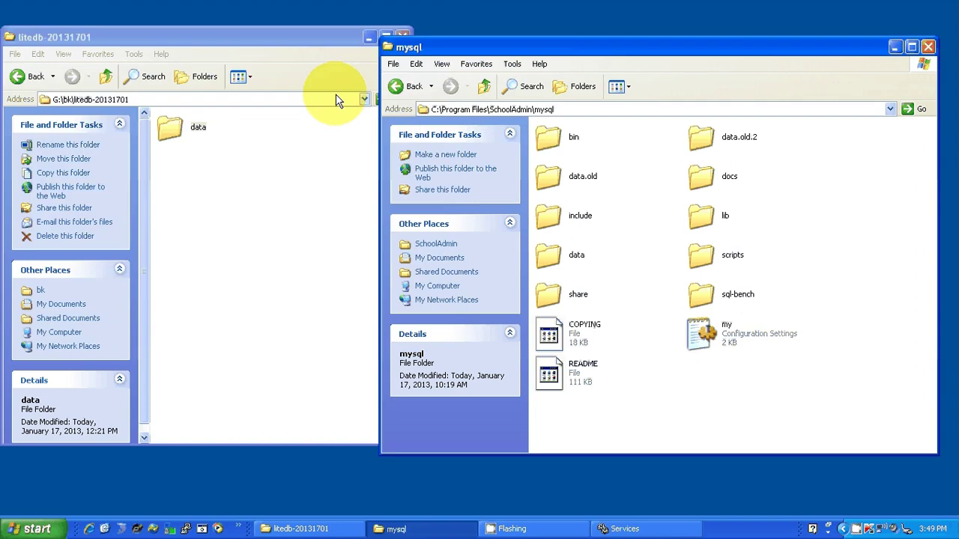
{"action": "left_click", "coordinate": [568, 264]}
{"action": "key", "text": "ctrl+x"}
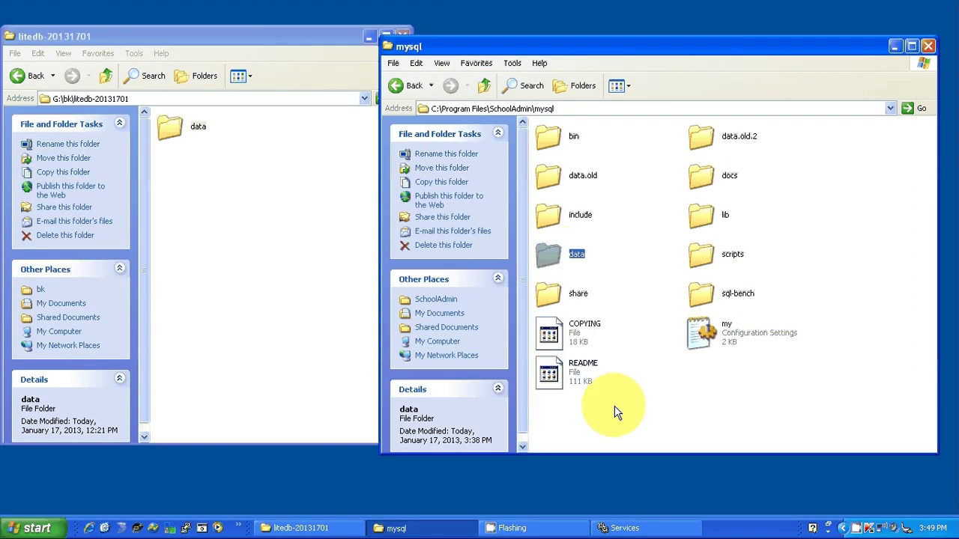
{"action": "key", "text": "F2"}
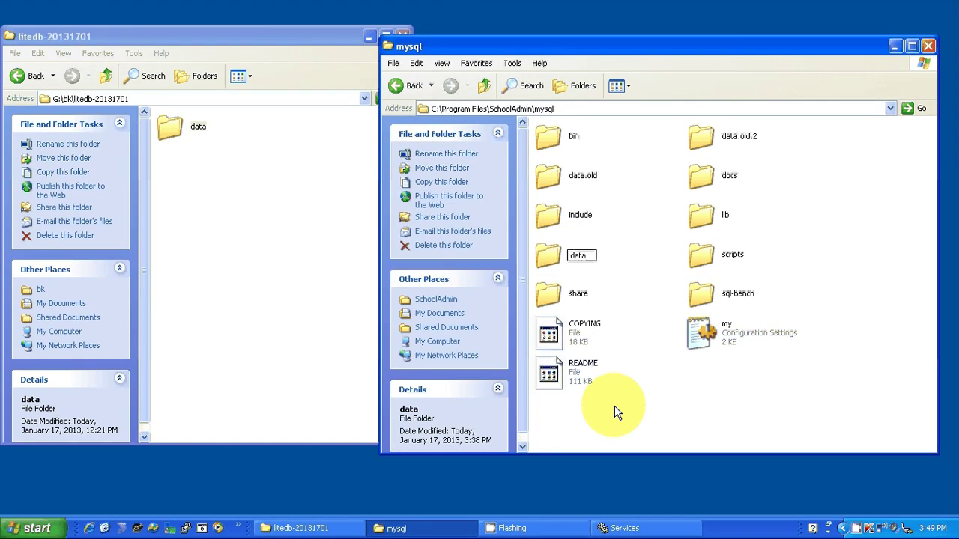
{"action": "type", "text": ".old.3"}
{"action": "key", "text": "Return"}
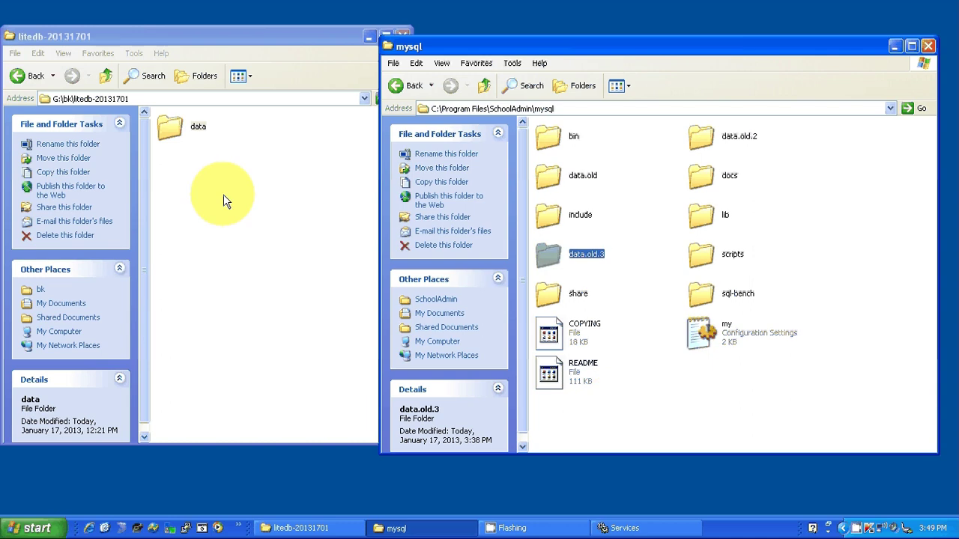
- Move the backed-up data folder from litedb-20131701 into the SchoolAdmin mysql folder
{"action": "left_click", "coordinate": [183, 127]}
{"action": "right_click", "coordinate": [184, 130]}
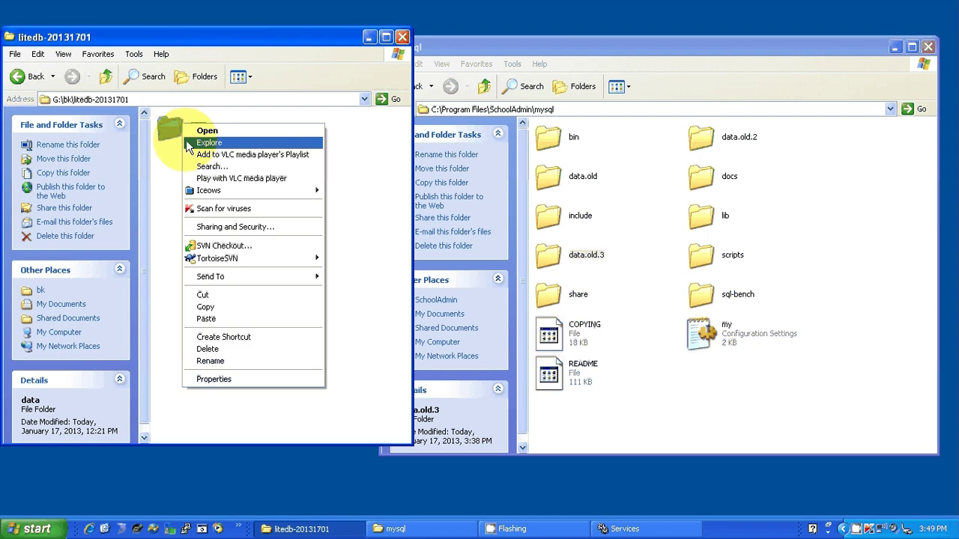
{"action": "left_click", "coordinate": [203, 294]}
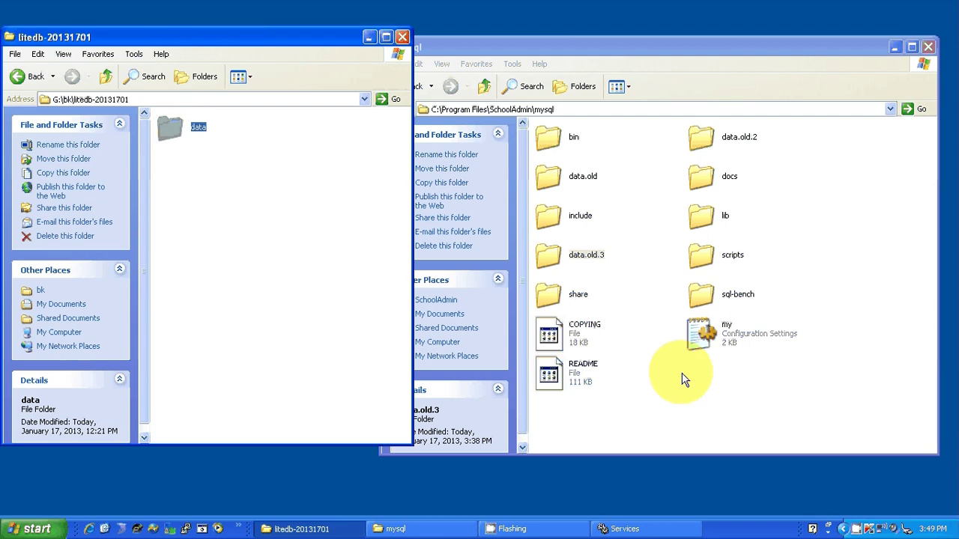
{"action": "left_click", "coordinate": [666, 417]}
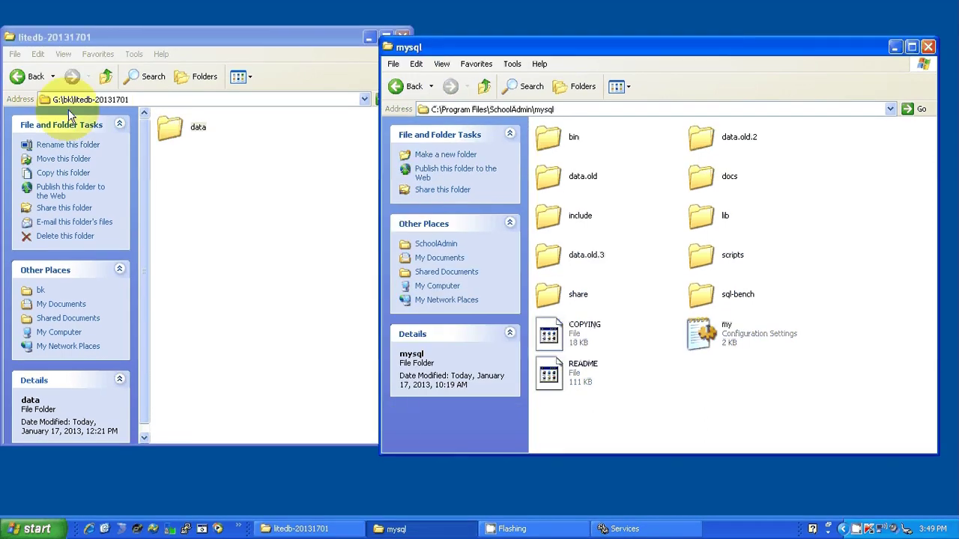
{"action": "left_click", "coordinate": [68, 100]}
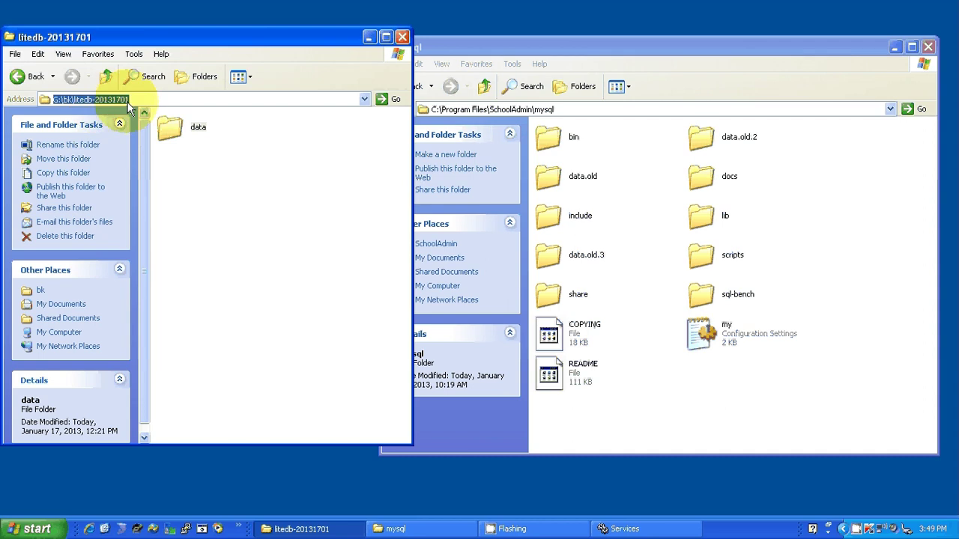
{"action": "left_click", "coordinate": [171, 135]}
{"action": "right_click", "coordinate": [174, 142]}
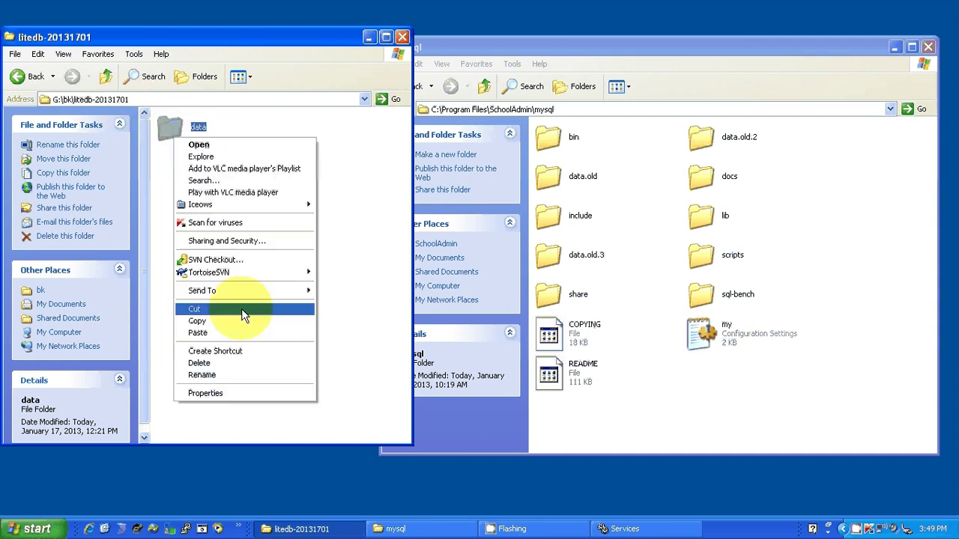
{"action": "left_click", "coordinate": [241, 308]}
{"action": "left_click", "coordinate": [638, 404]}
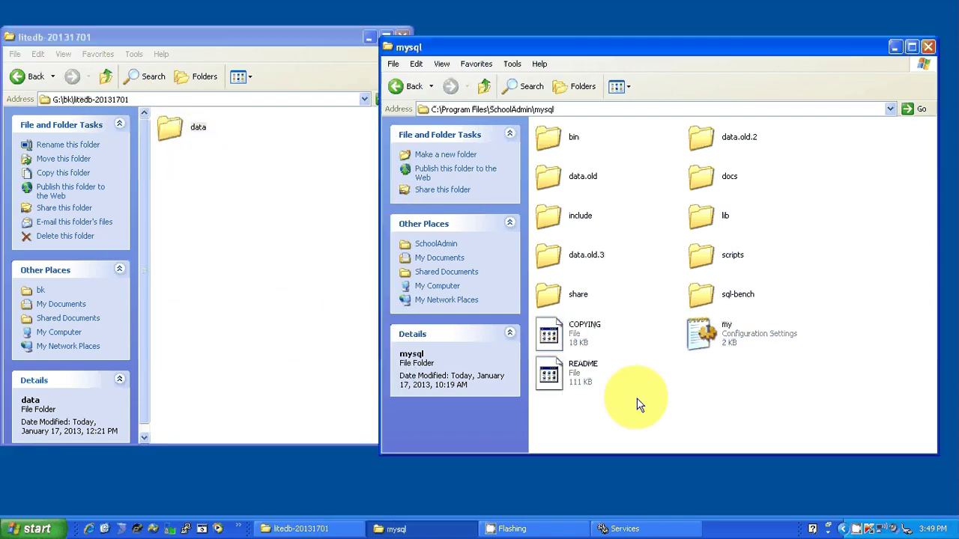
{"action": "right_click", "coordinate": [638, 403]}
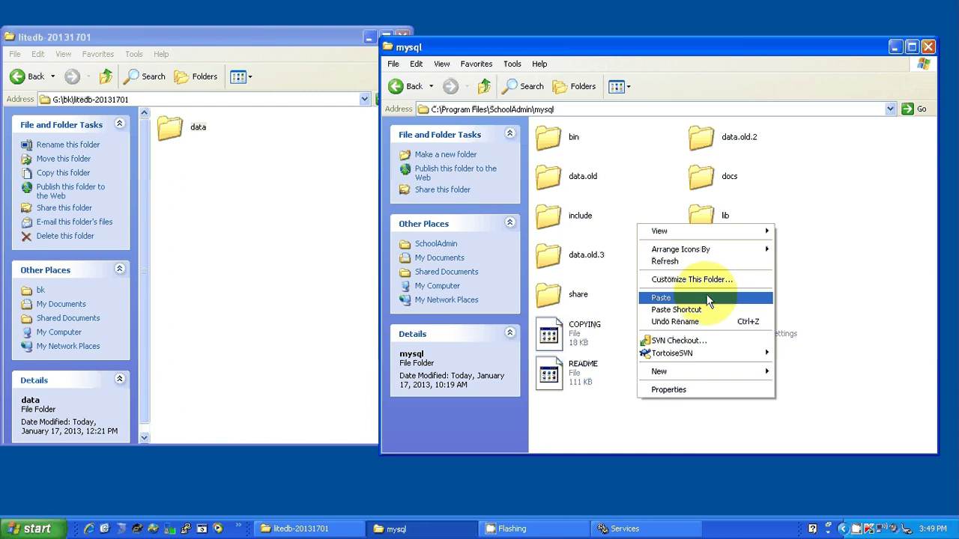
{"action": "left_click", "coordinate": [708, 300]}
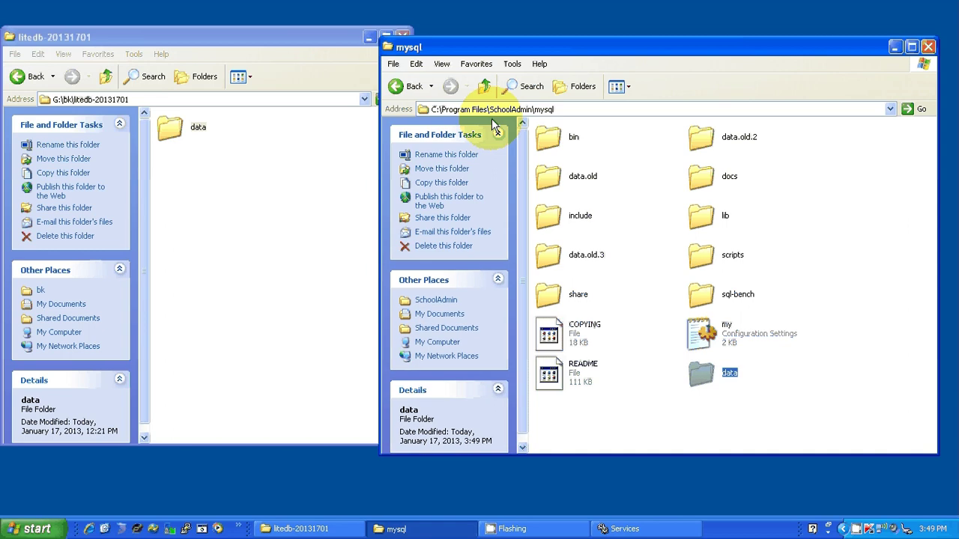
{"action": "left_click", "coordinate": [625, 528]}
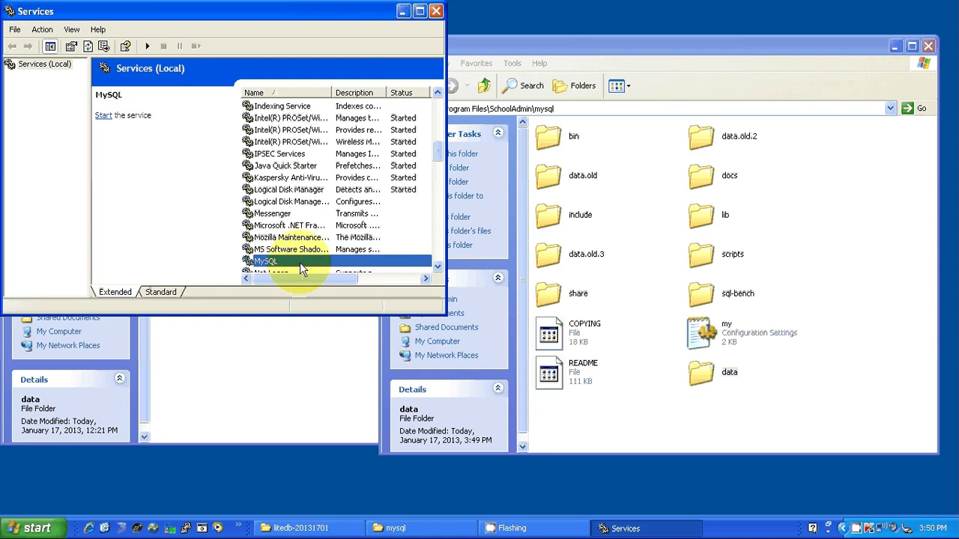
- Start the MySQL service, then start the SchoolAdmin Server (tomcat6) service from the Start menu
{"action": "double_click", "coordinate": [300, 262]}
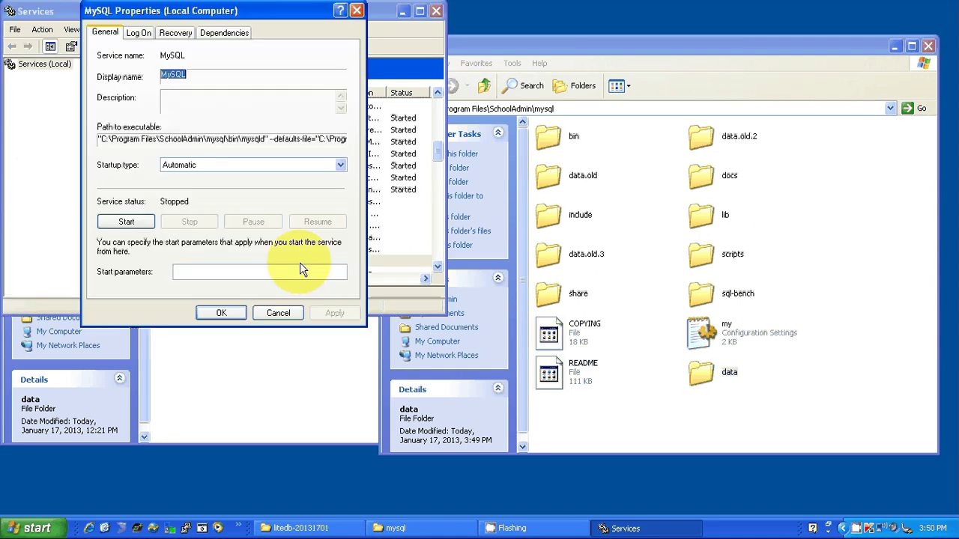
{"action": "left_click", "coordinate": [128, 223]}
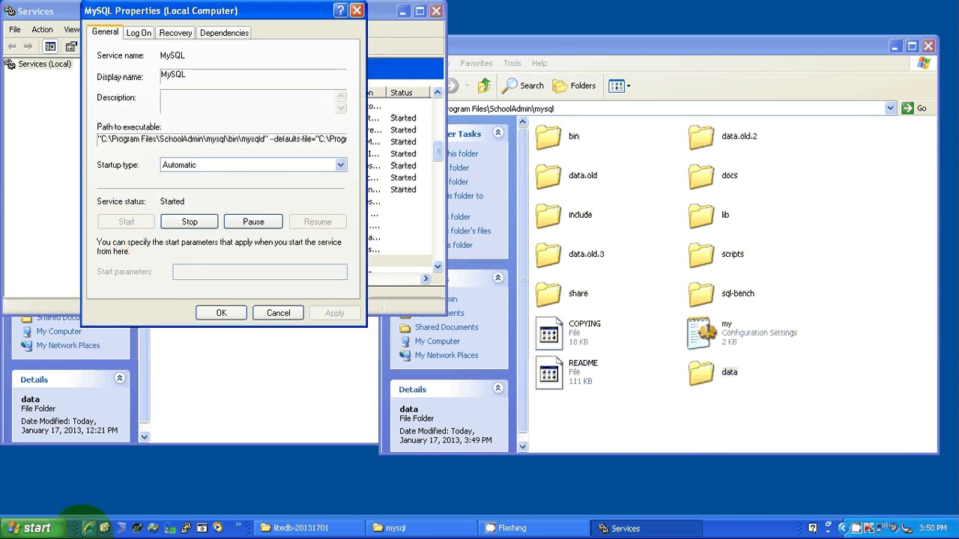
{"action": "left_click", "coordinate": [27, 532]}
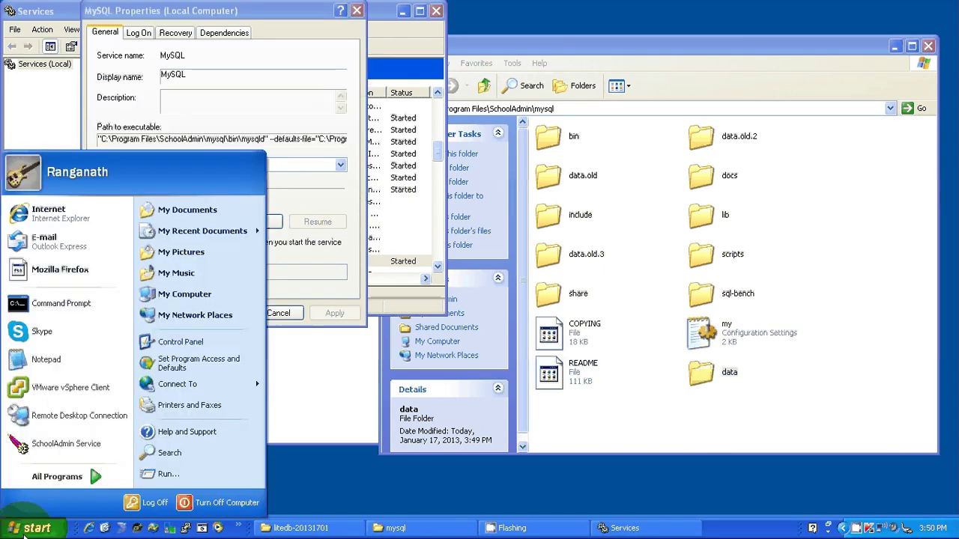
{"action": "left_click", "coordinate": [66, 447]}
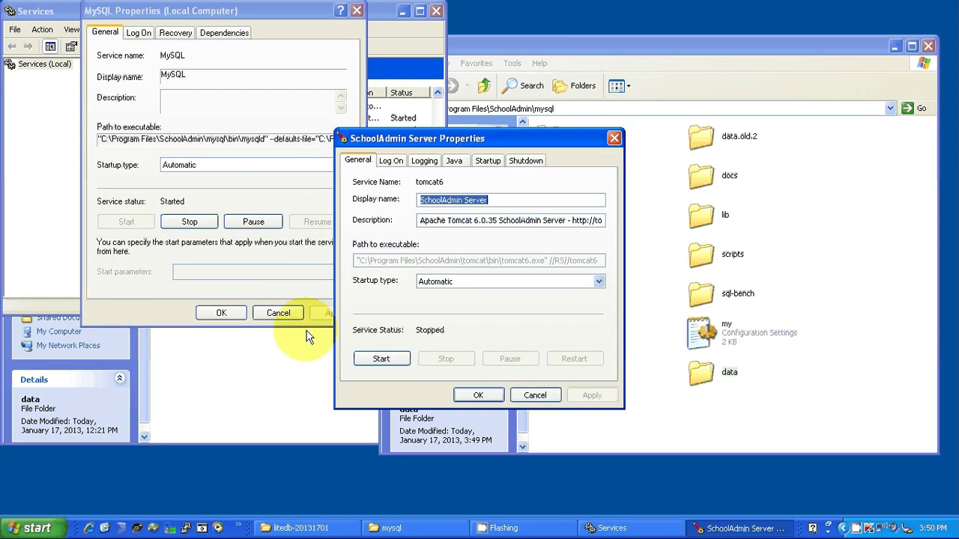
{"action": "left_click", "coordinate": [380, 360]}
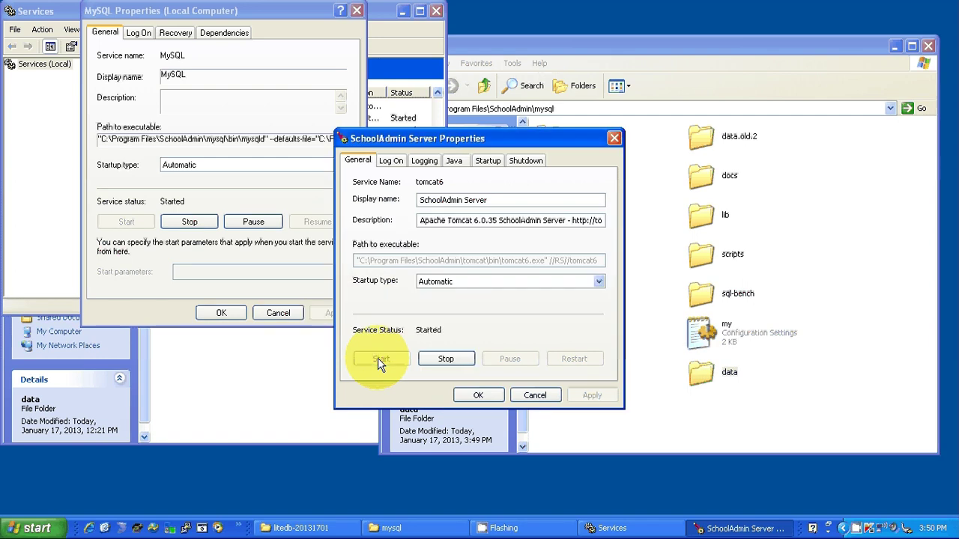
- Launch SchoolAdmin in Firefox from All Programs > SchoolAdmin > Run SchoolAdmin
{"action": "left_click", "coordinate": [34, 526]}
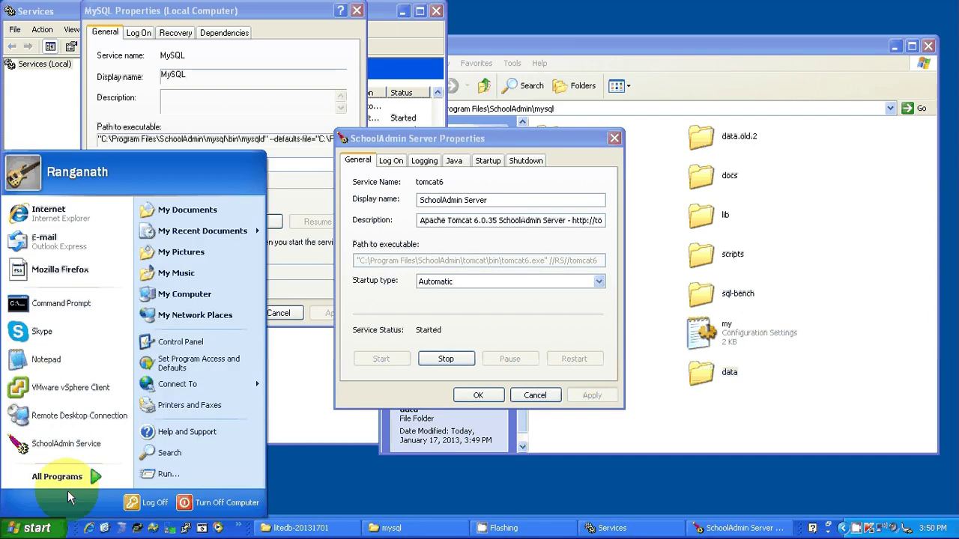
{"action": "mouse_move", "coordinate": [63, 482]}
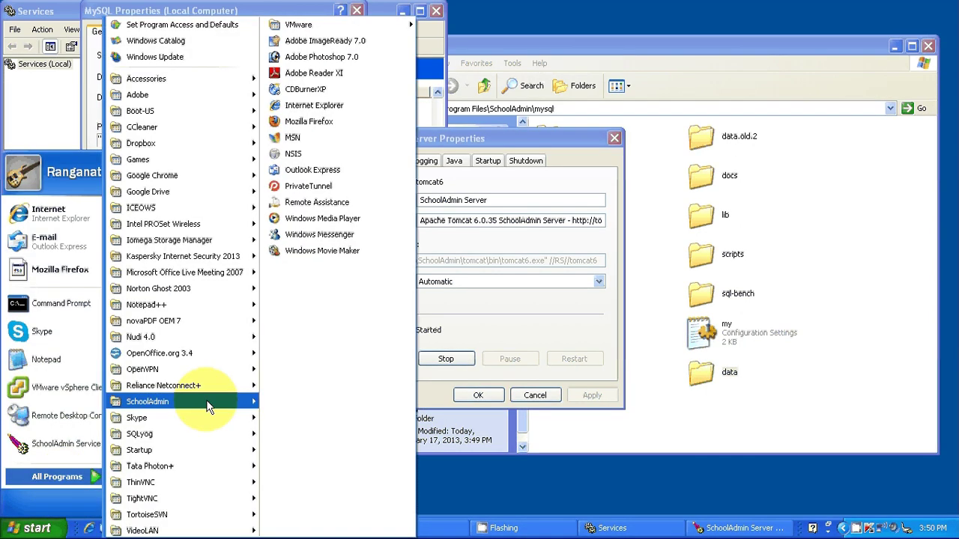
{"action": "left_click", "coordinate": [346, 404]}
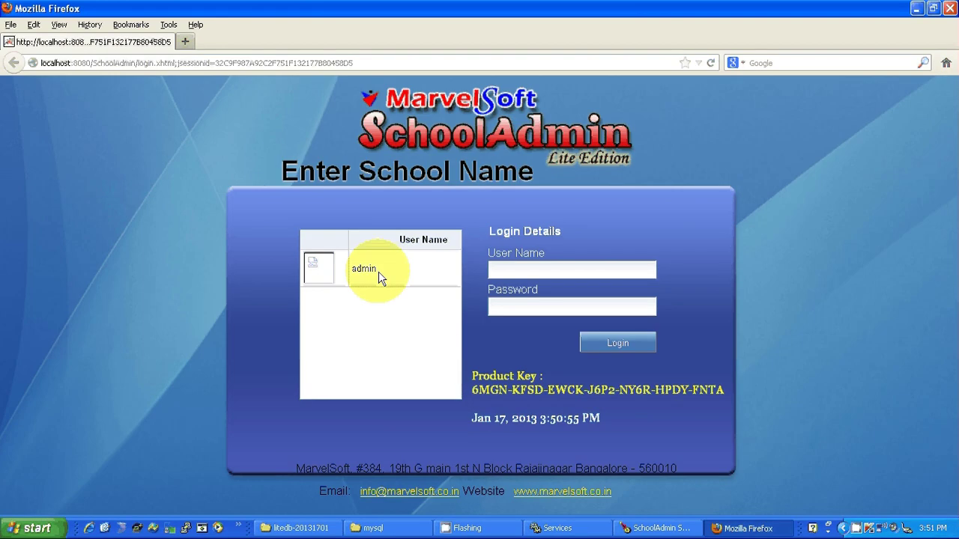
- Log in as the admin user with the account password and decline saving the password
{"action": "left_click", "coordinate": [378, 277]}
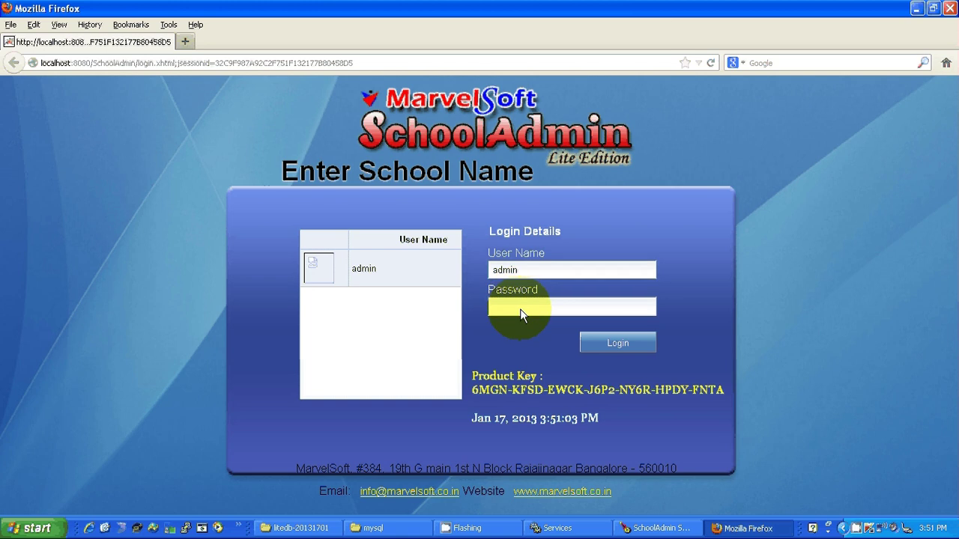
{"action": "left_click", "coordinate": [522, 309]}
{"action": "type", "text": "admin"}
{"action": "left_click", "coordinate": [613, 342]}
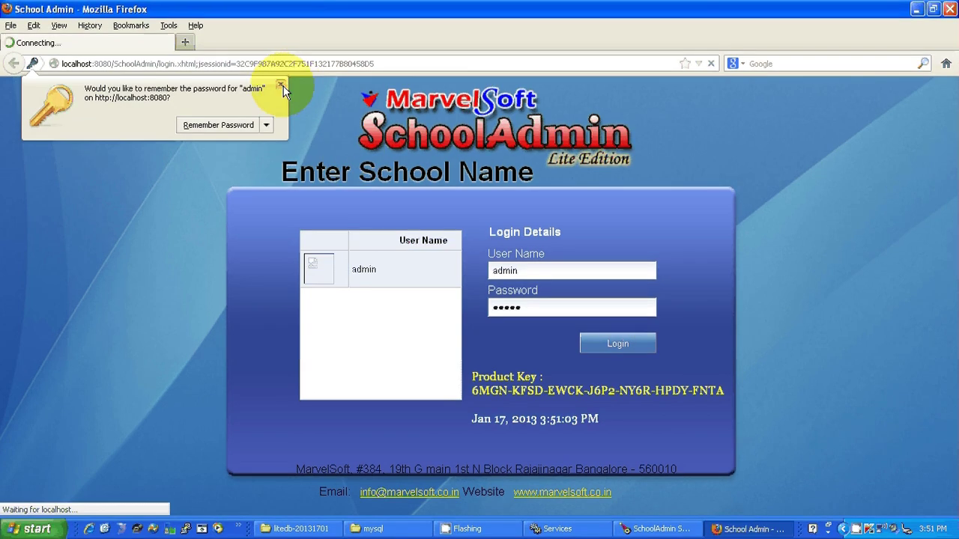
{"action": "left_click", "coordinate": [282, 84]}
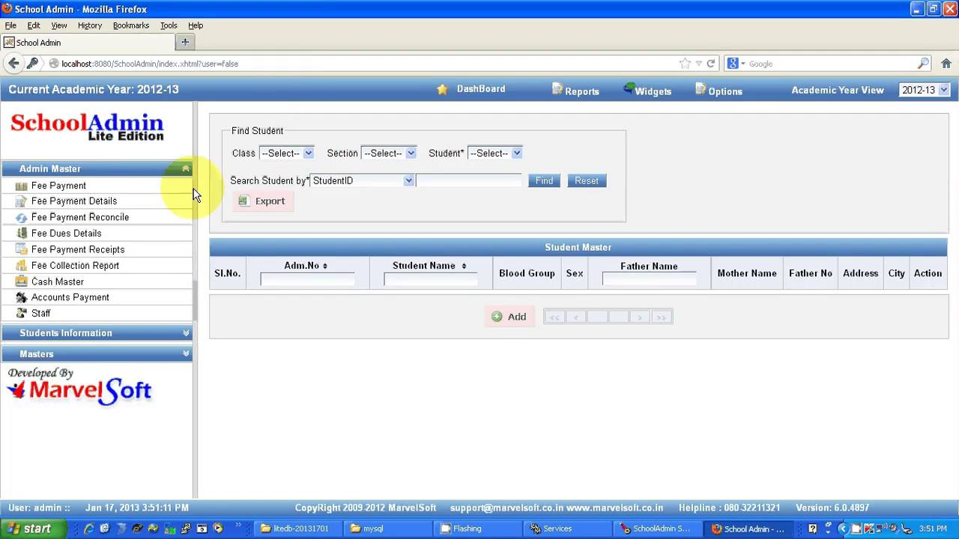